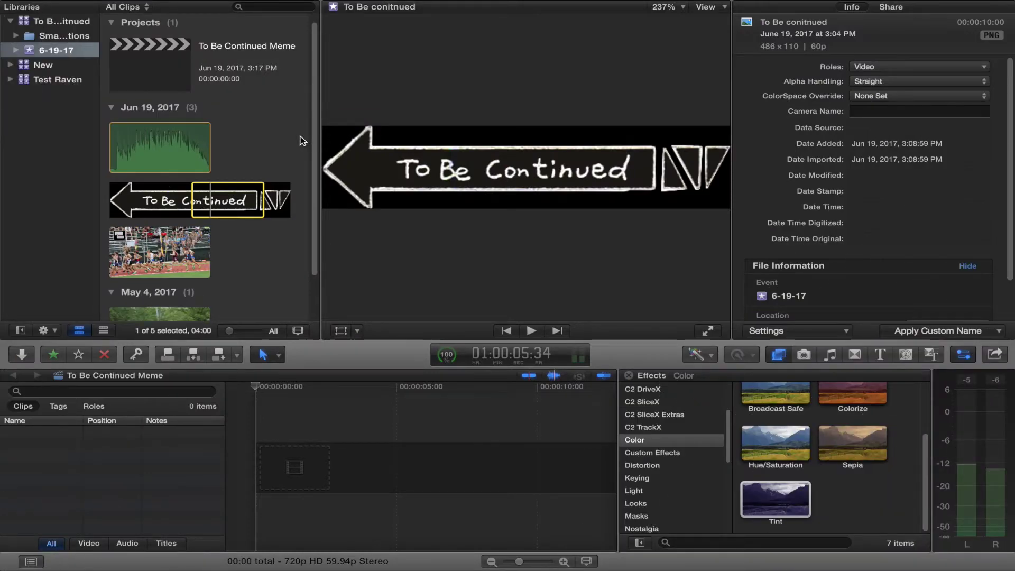
Step: Look at the Google image results for "to be continued meme" and switch to the YouTube page in the browser
scroll(289, 144, down, 1)
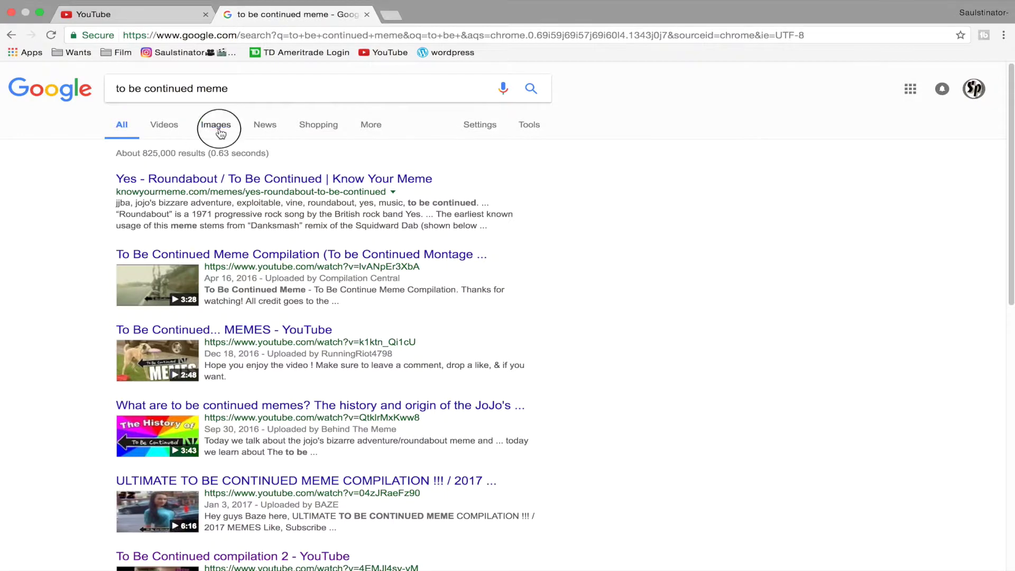
click(220, 129)
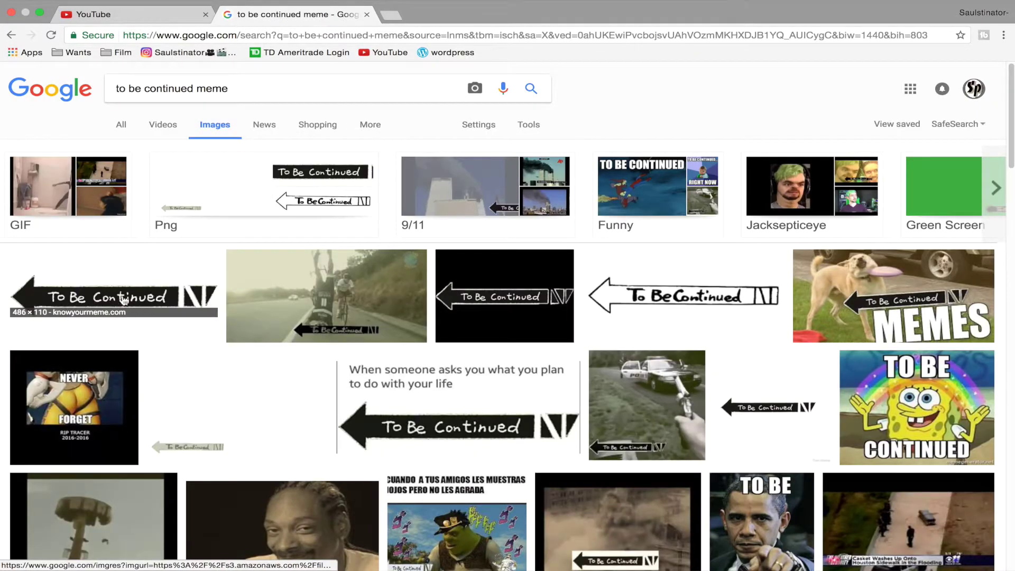
click(164, 14)
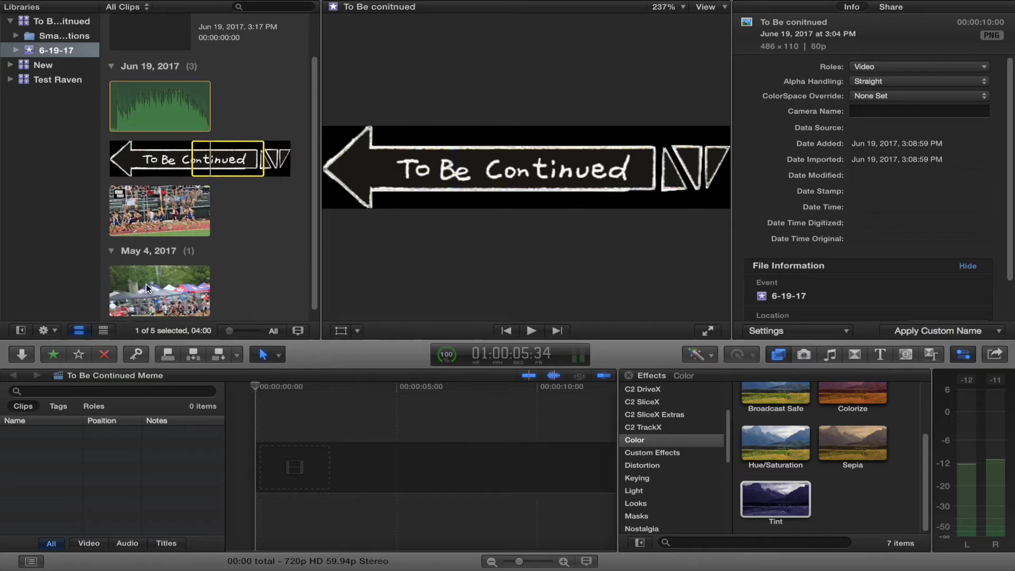
Step: Add the May 4 race clip to the timeline, split it at 3:41 where the runner falls, and delete the remainder
click(148, 289)
drag(163, 283, 292, 471)
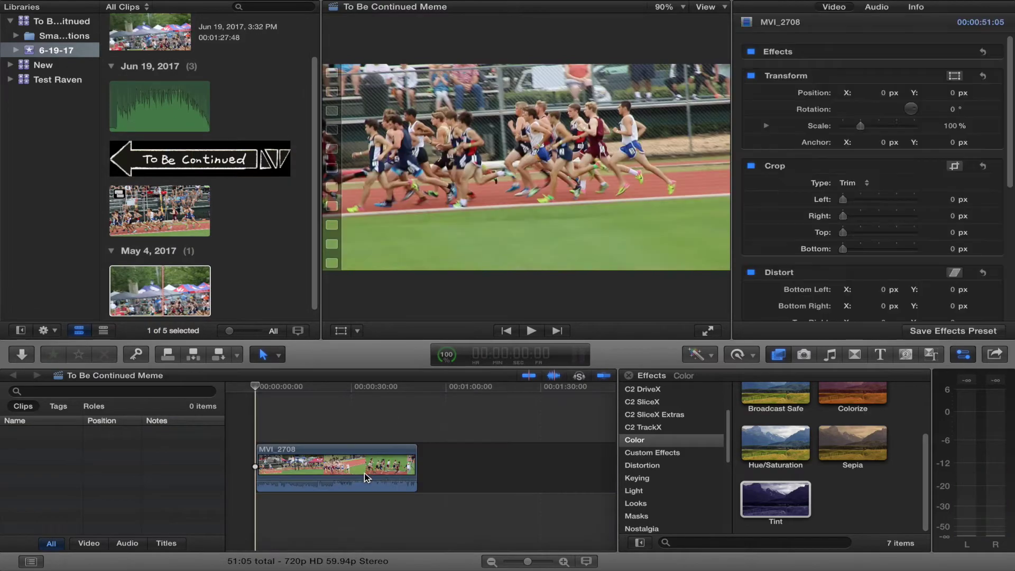
key(space)
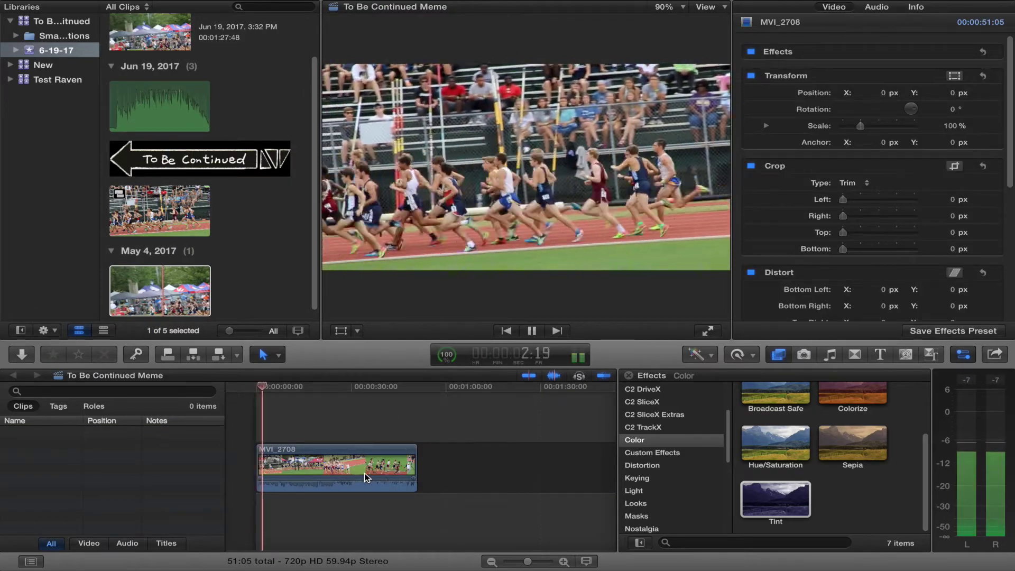
key(space)
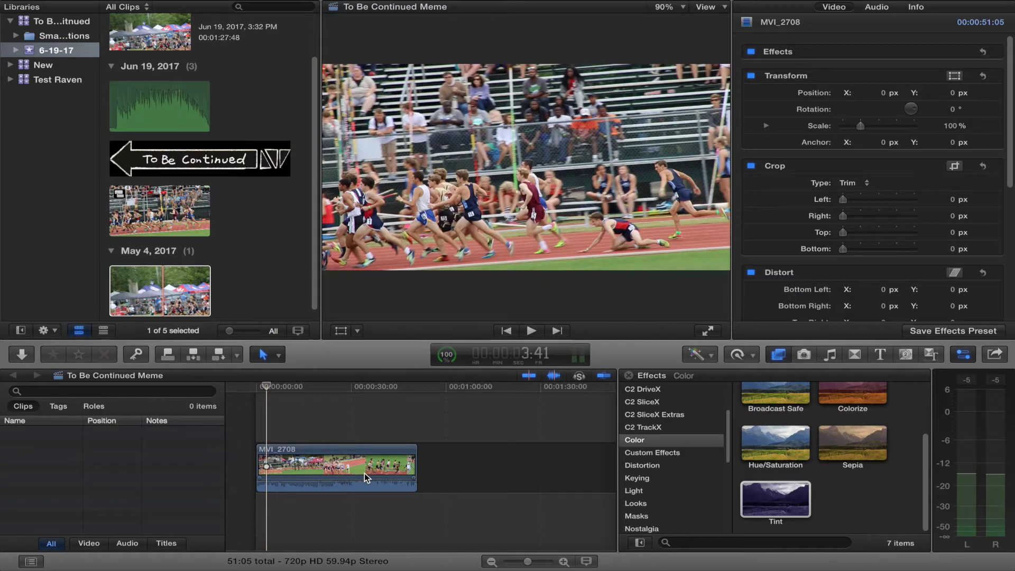
key(b)
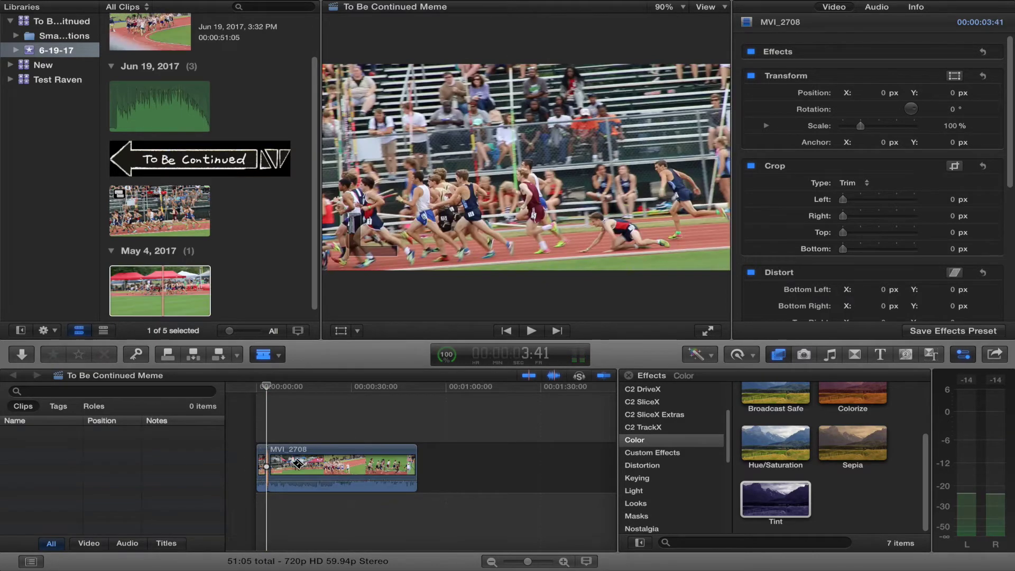
key(a)
click(296, 464)
key(BackSpace)
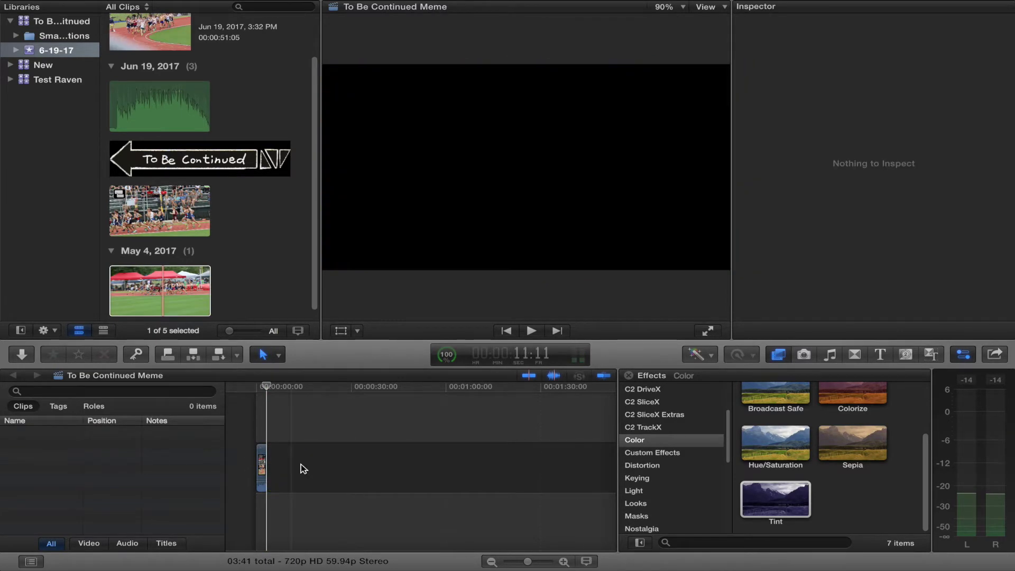
Step: Split the race clip at 3:22, just as the runner begins to fall
drag(525, 566, 383, 562)
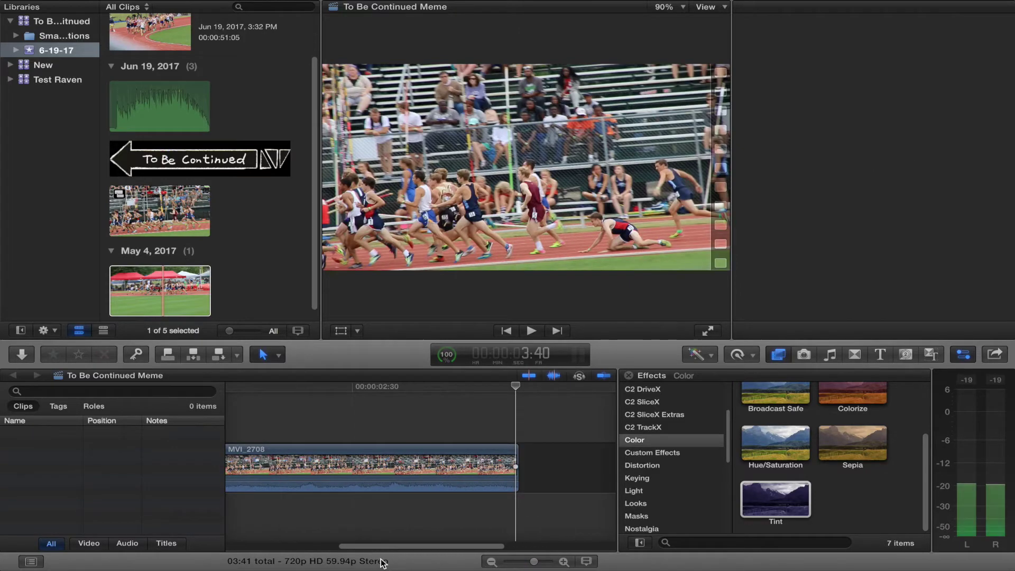
key(super+4)
key(Left)
key(Left)
key(Left)
key(Left)
key(Left)
key(Left)
key(Left)
key(Left)
key(Left)
key(Left)
key(Left)
key(Left)
key(Left)
key(Left)
key(Left)
key(Left)
key(Left)
key(Left)
key(Left)
key(Left)
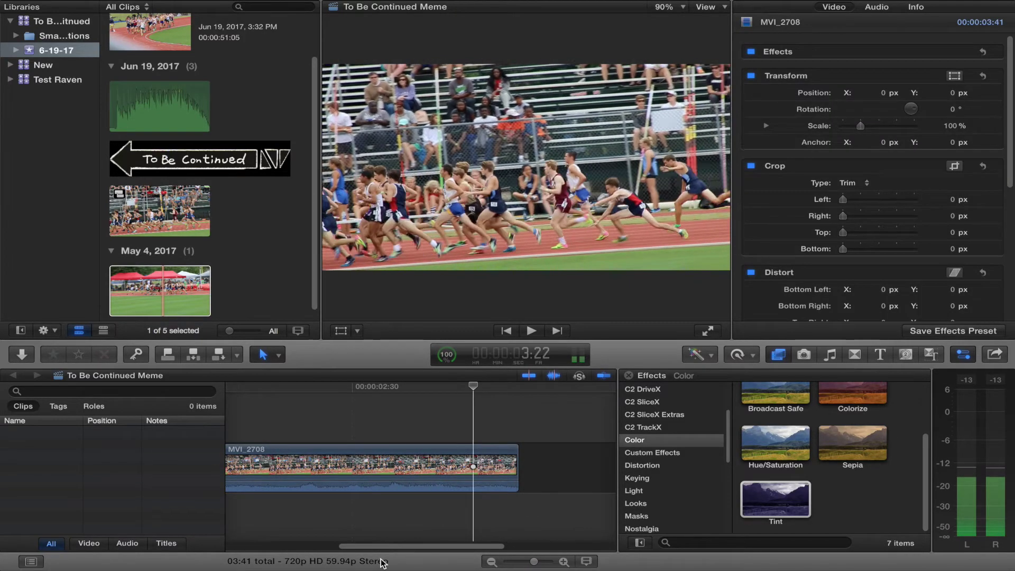
key(Right)
key(Right)
key(Right)
key(Right)
key(Right)
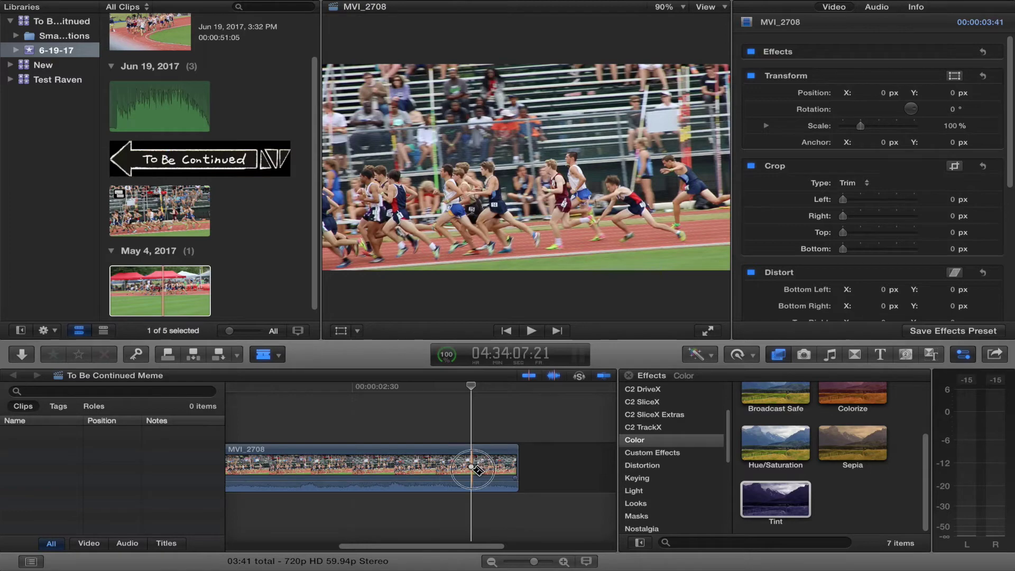
click(472, 468)
Step: Trim the short race segment after the split down to a single frame
drag(534, 565, 541, 566)
key(Right)
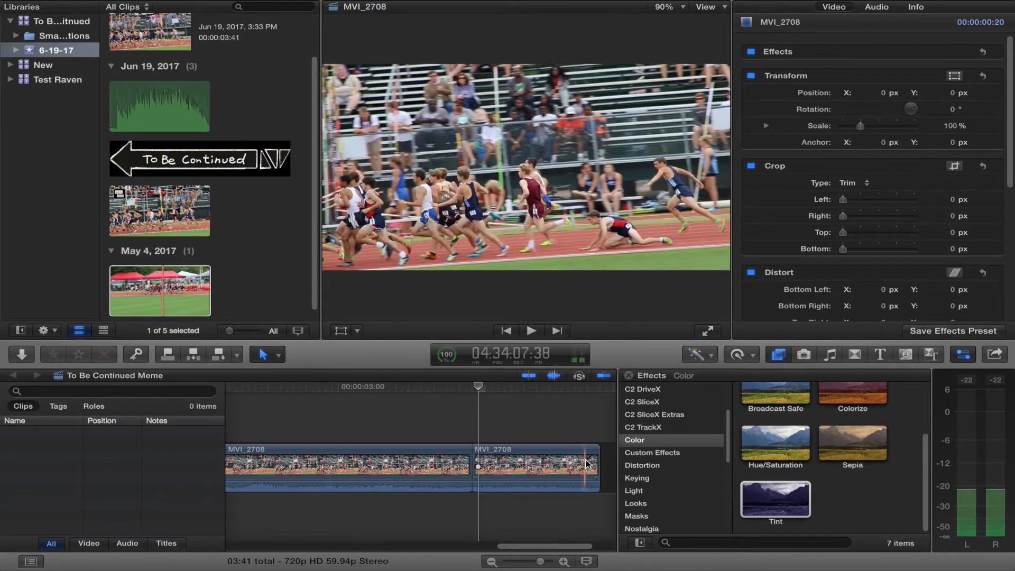
drag(599, 466, 487, 466)
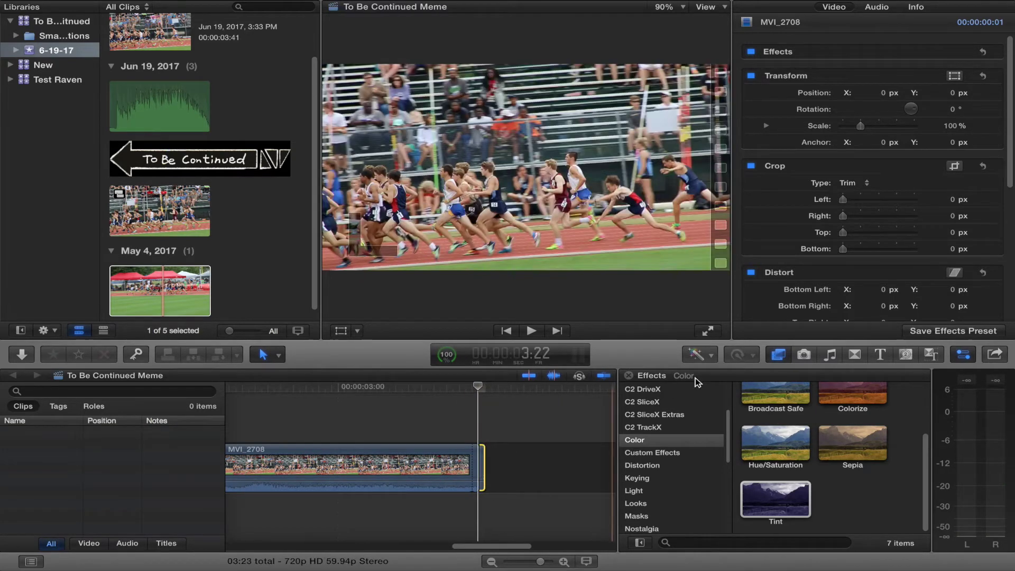
mouse_move(540, 562)
mouse_down()
mouse_move(549, 564)
mouse_move(540, 563)
mouse_up()
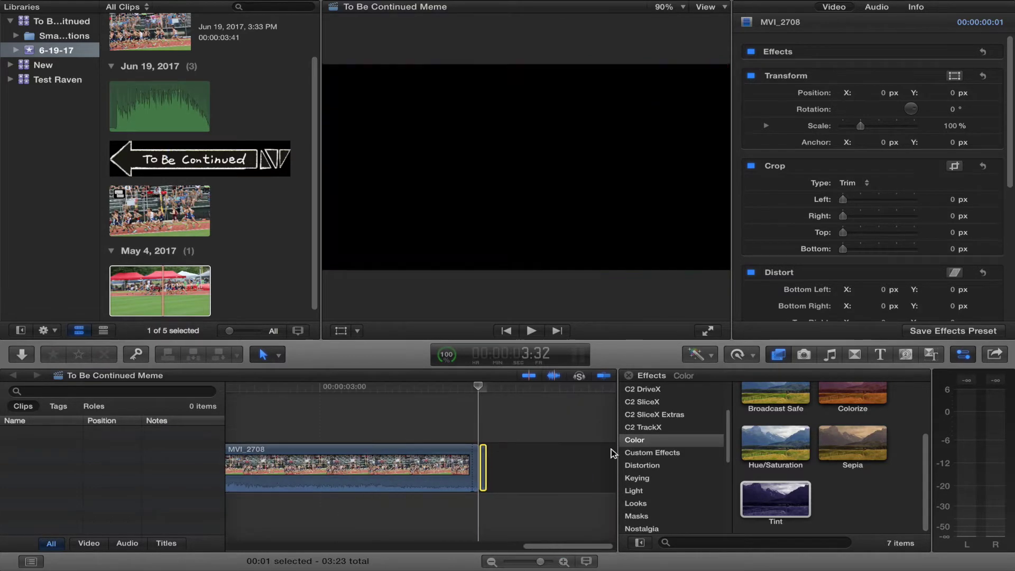
Step: Retime the single-frame segment with a Hold and shorten it to 1:42
click(752, 361)
click(745, 410)
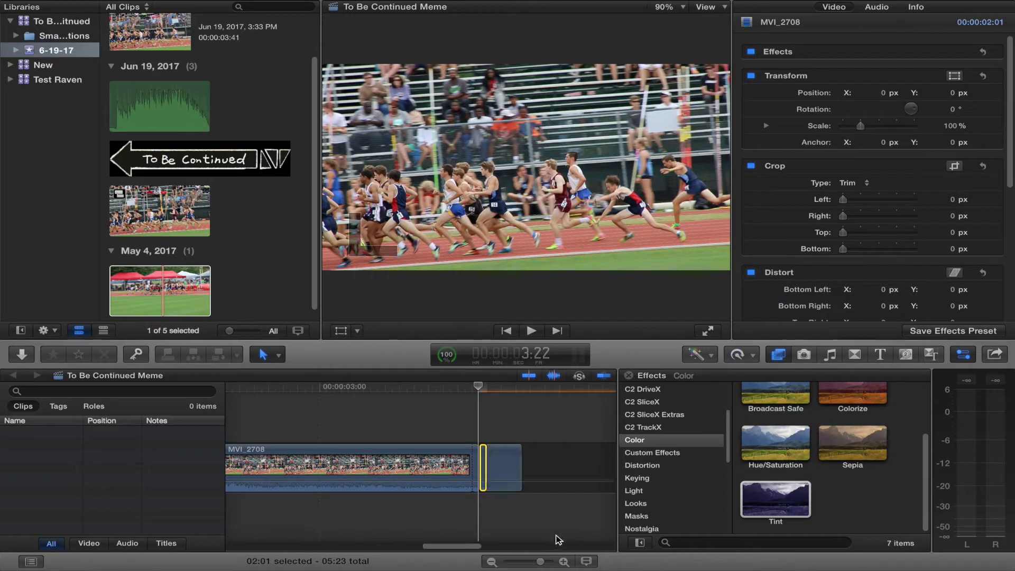
drag(540, 562, 526, 562)
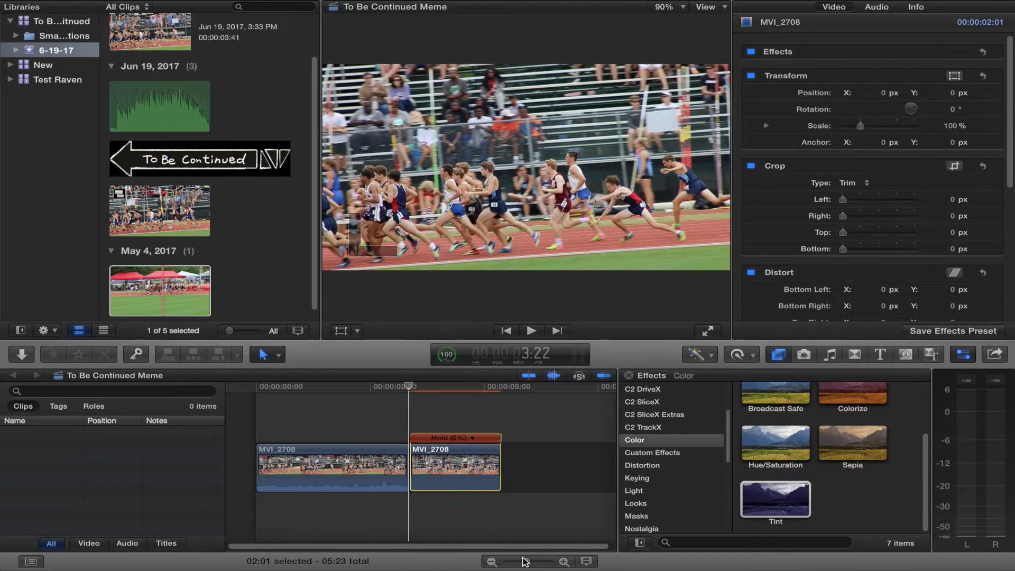
drag(493, 454, 482, 458)
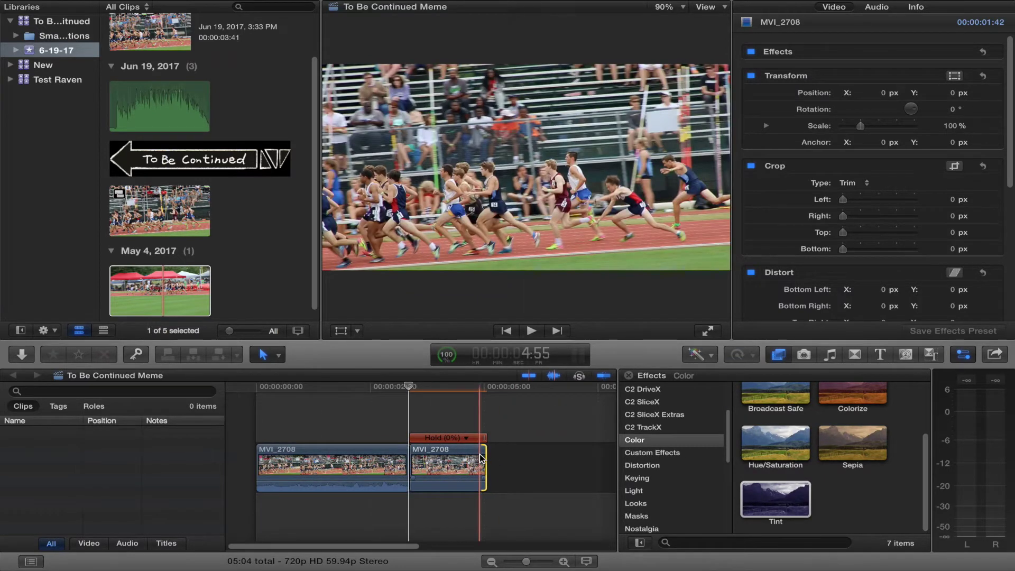
Step: Apply the Tint effect to the held segment and change its tint colour to a light orange-tan
click(451, 464)
drag(751, 512, 451, 484)
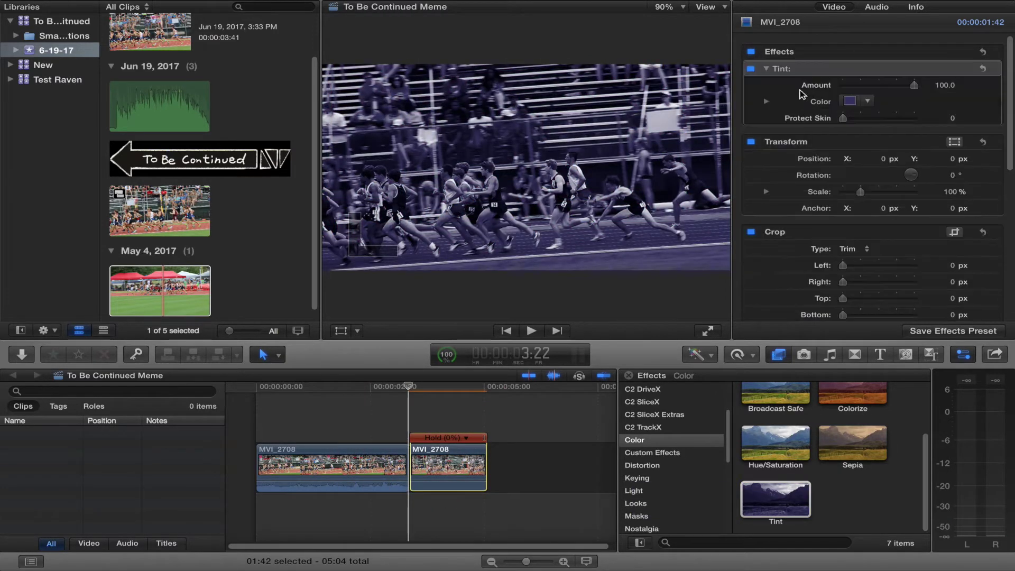
click(850, 101)
drag(225, 375, 280, 316)
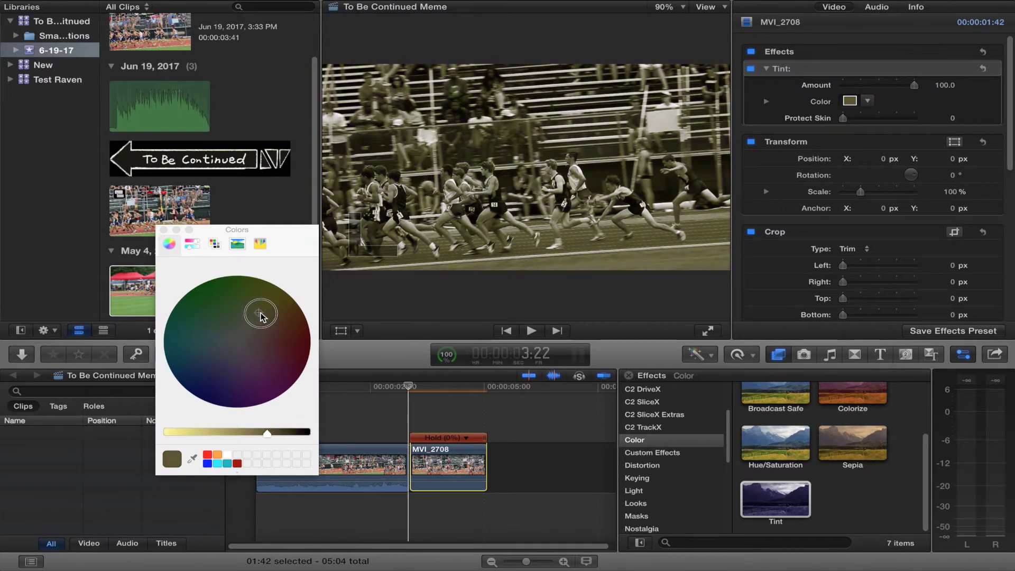
drag(268, 435, 184, 434)
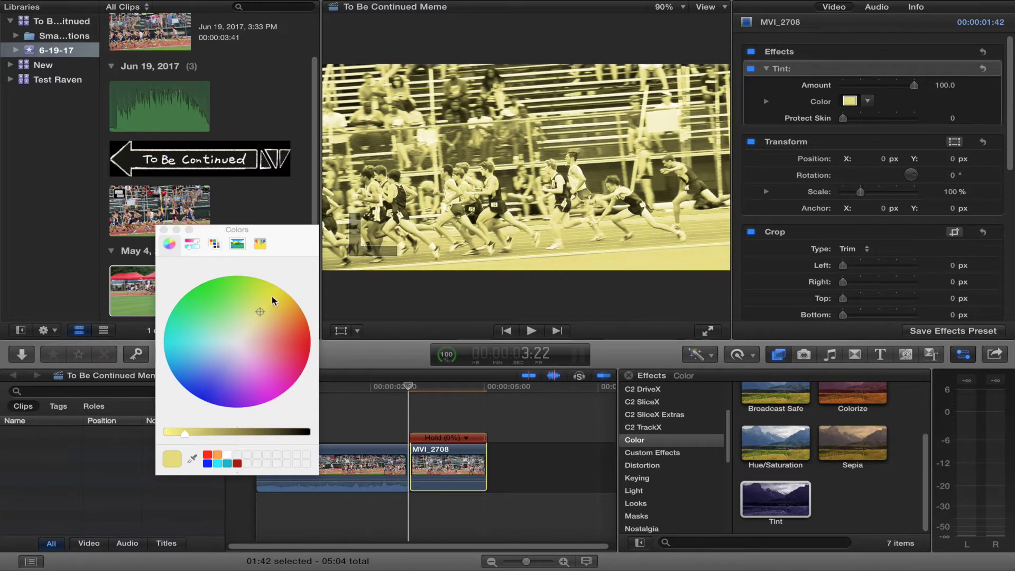
drag(256, 313, 277, 317)
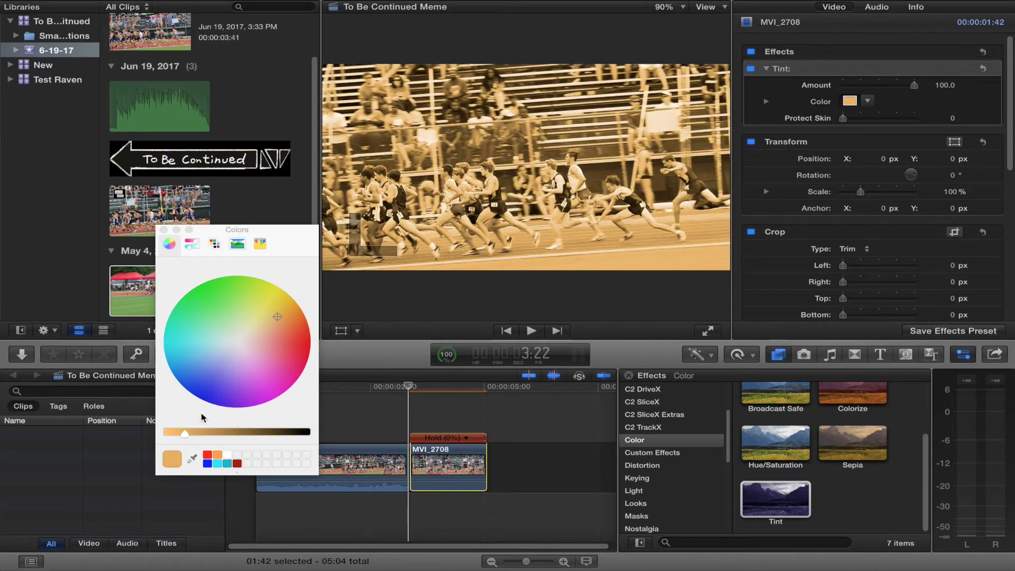
drag(188, 435, 198, 434)
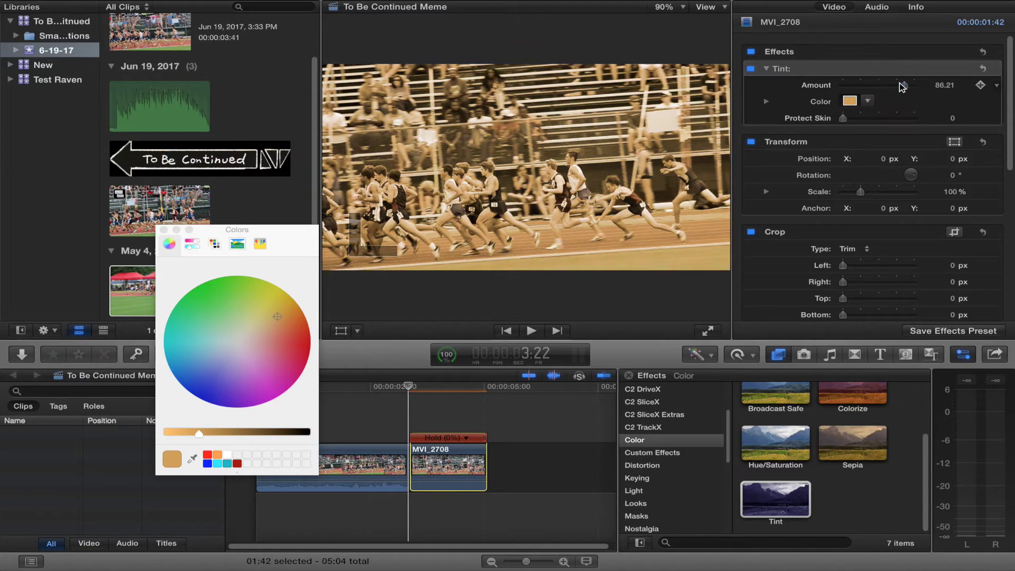
Step: Set the tint amount to 90 and darken the tint colour to a sepia brown
click(949, 86)
text(90.0)
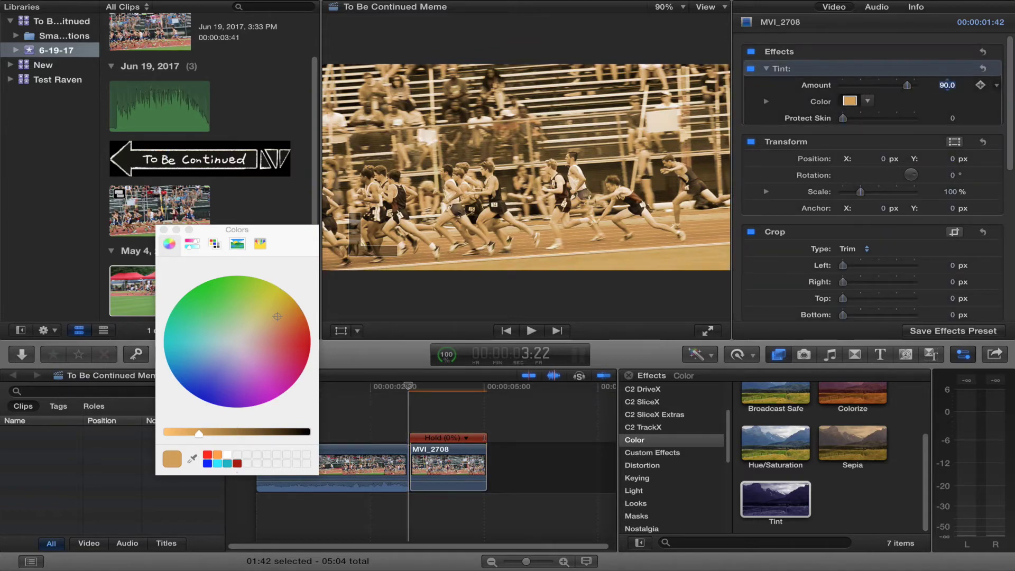
key(Return)
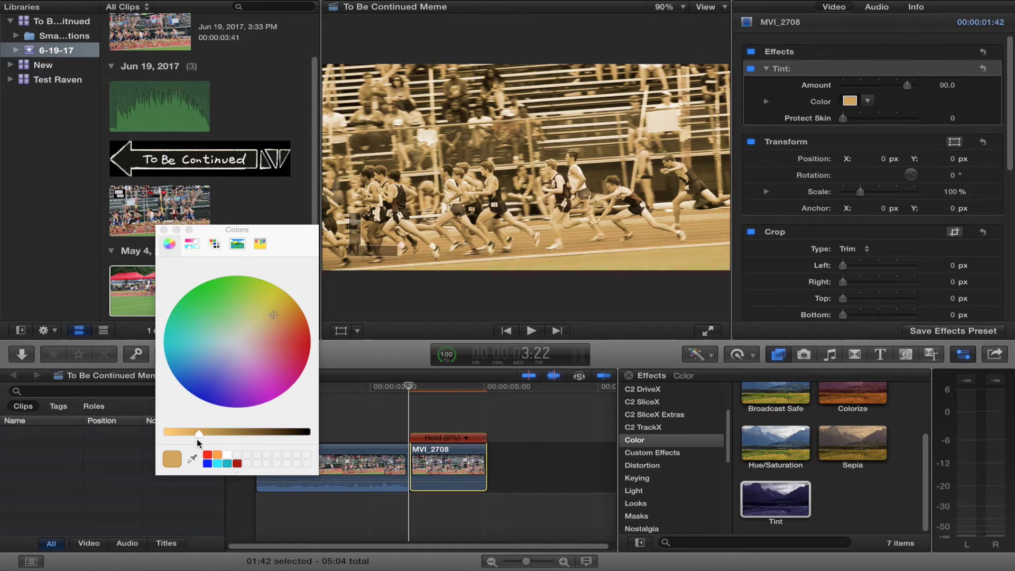
drag(216, 437, 227, 435)
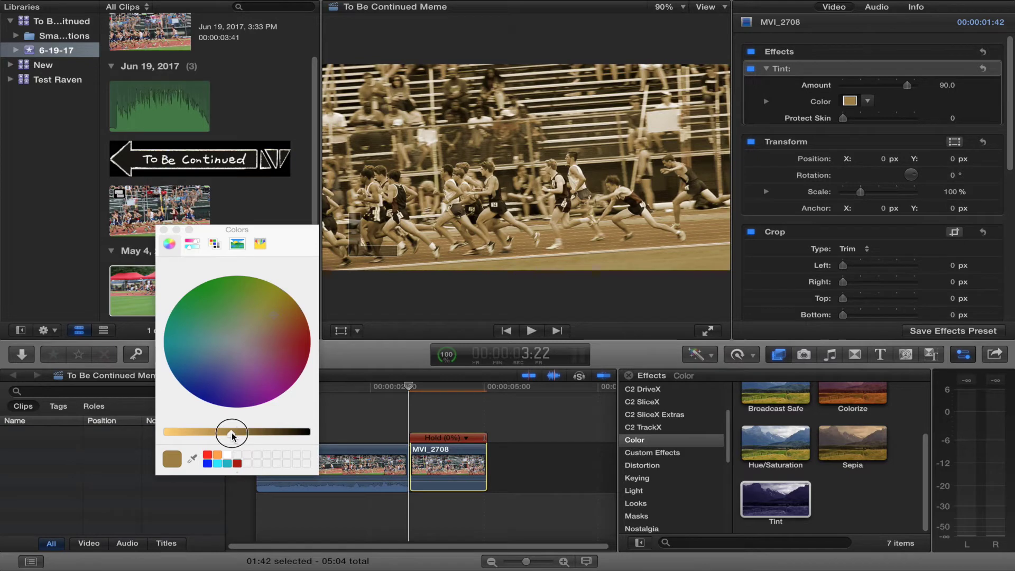
click(163, 230)
Step: Place the To Be Continued arrow image above the held segment and cut off the part extending past the segment's end
click(177, 152)
drag(206, 156, 428, 419)
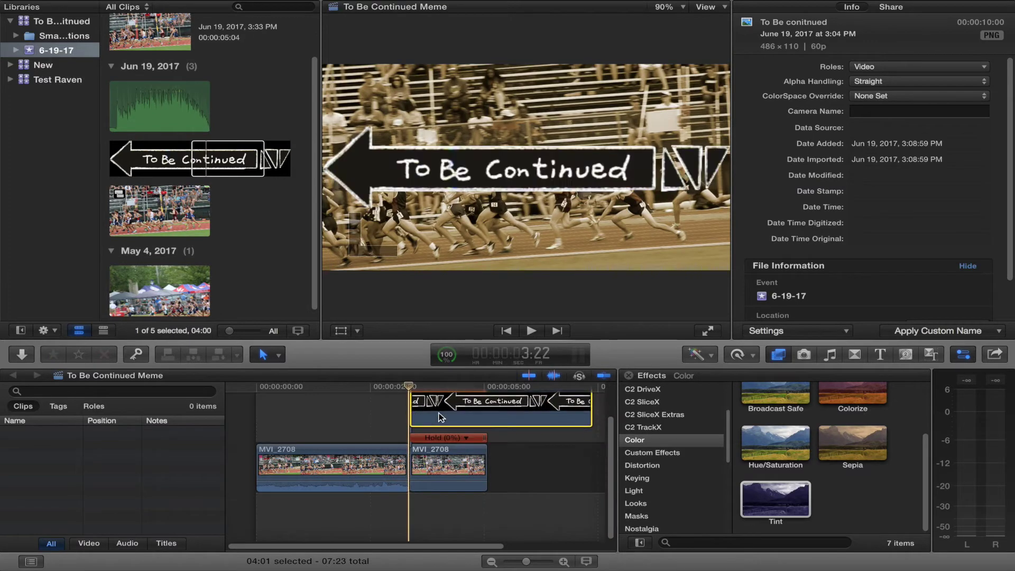
key(b)
click(487, 413)
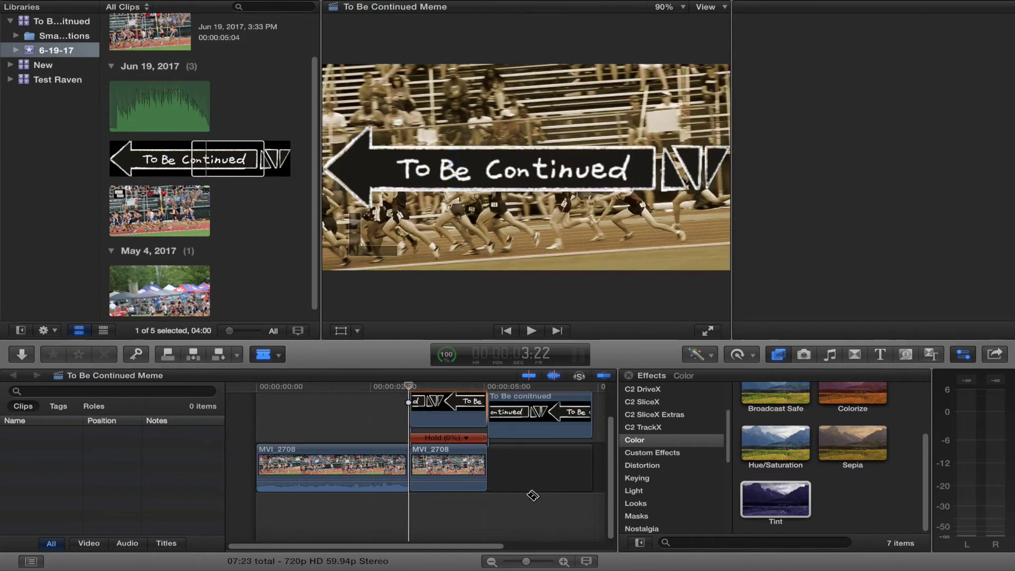
key(a)
click(529, 418)
key(Delete)
Step: Scale the arrow image to 41% and move it to the lower right of the frame, about X 216.9, Y -300.6 px
click(443, 421)
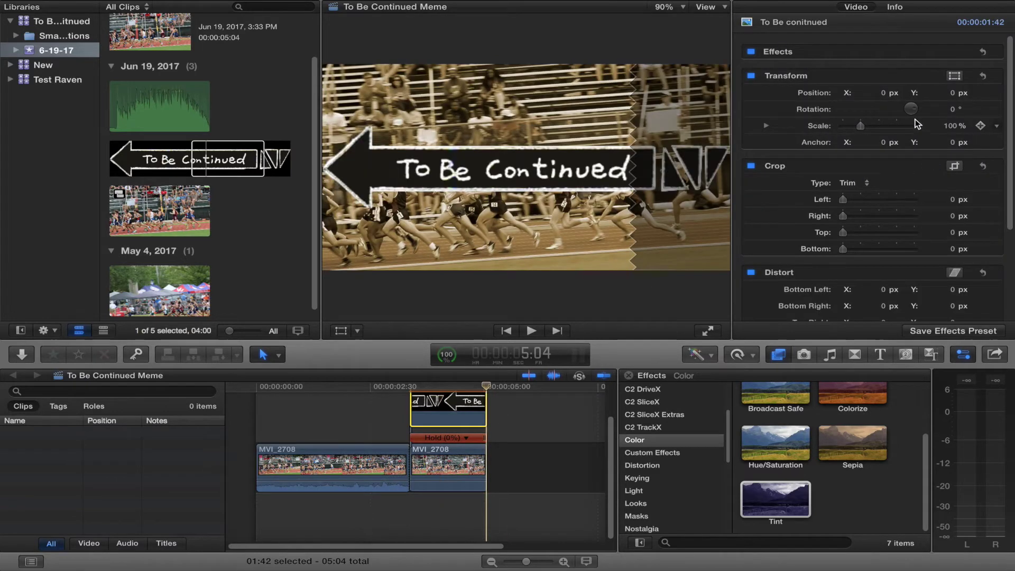
drag(861, 128, 851, 125)
click(954, 75)
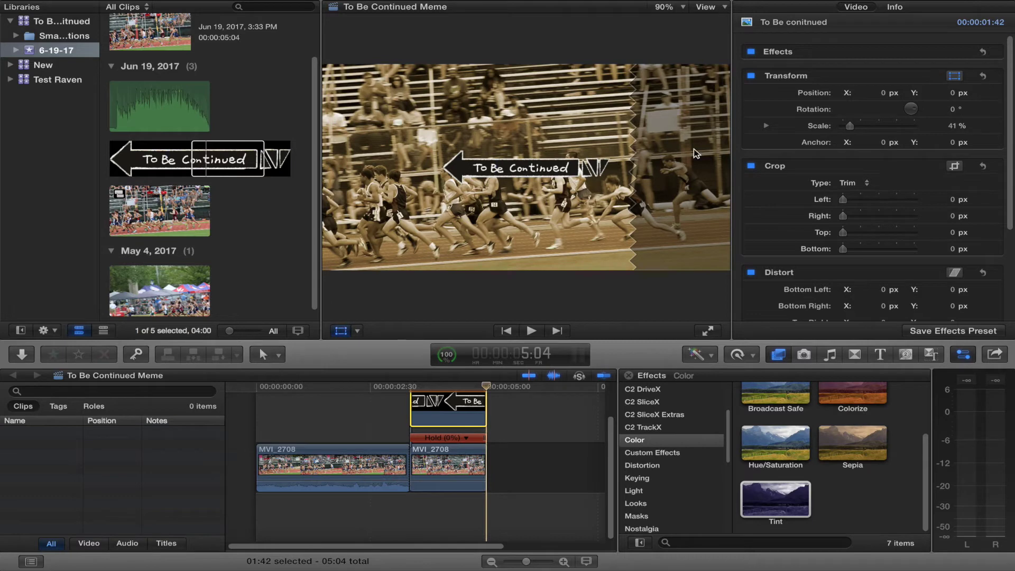
click(561, 169)
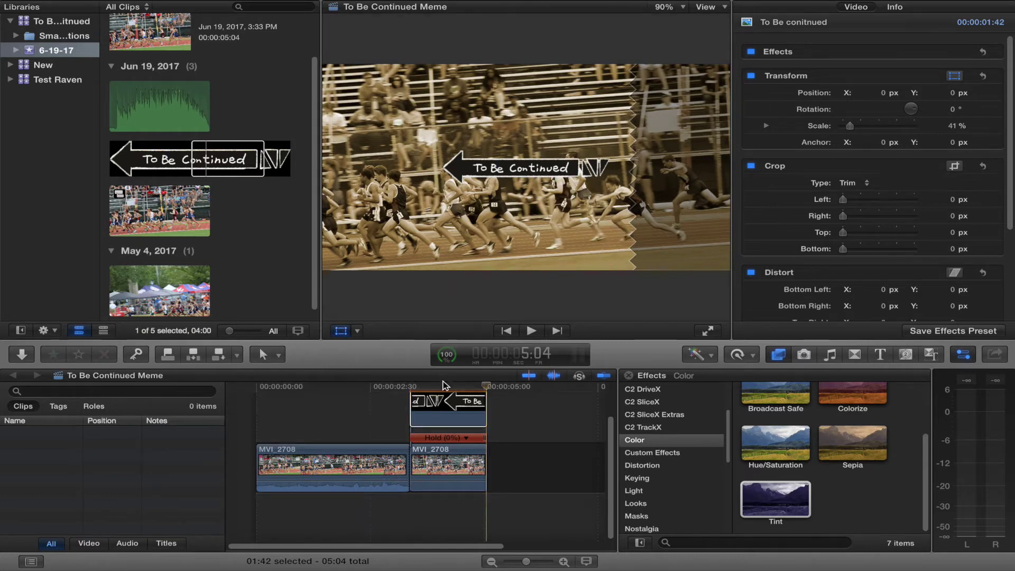
click(447, 392)
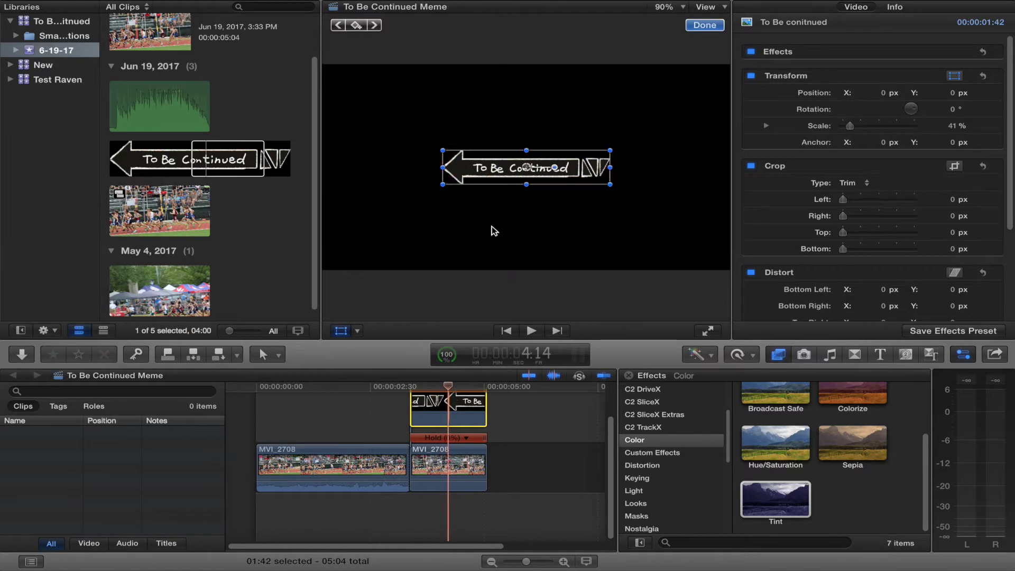
drag(532, 166, 599, 255)
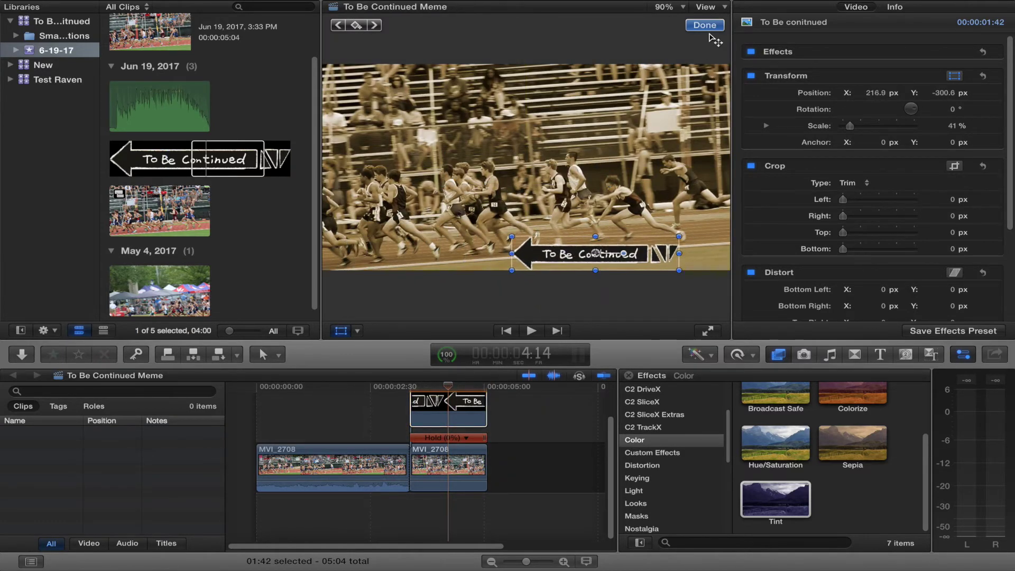
click(706, 27)
Step: Add the To Be Continued song beneath the footage, aligned to the start of the timeline, and preview the edit
click(176, 95)
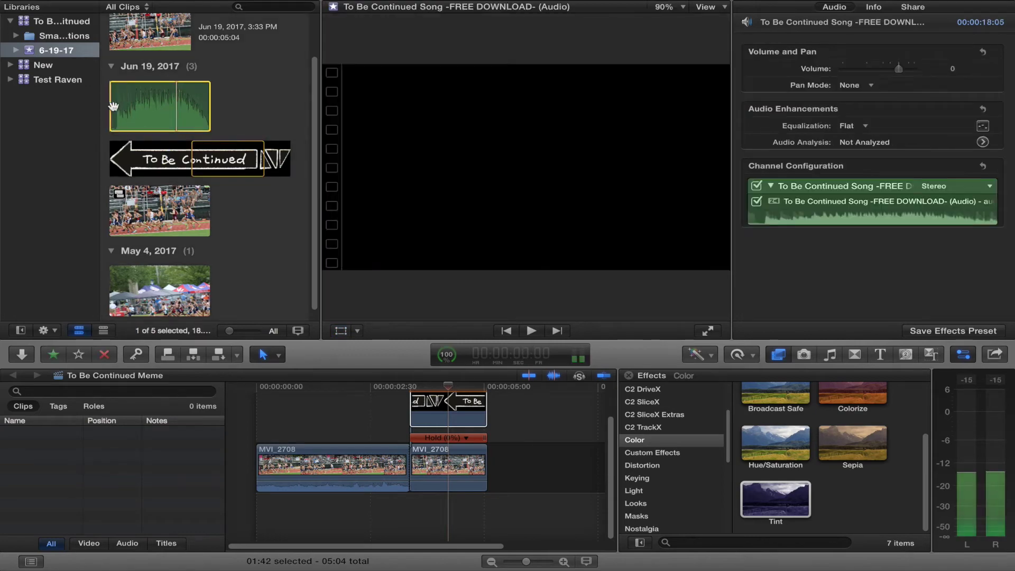
drag(174, 102, 320, 506)
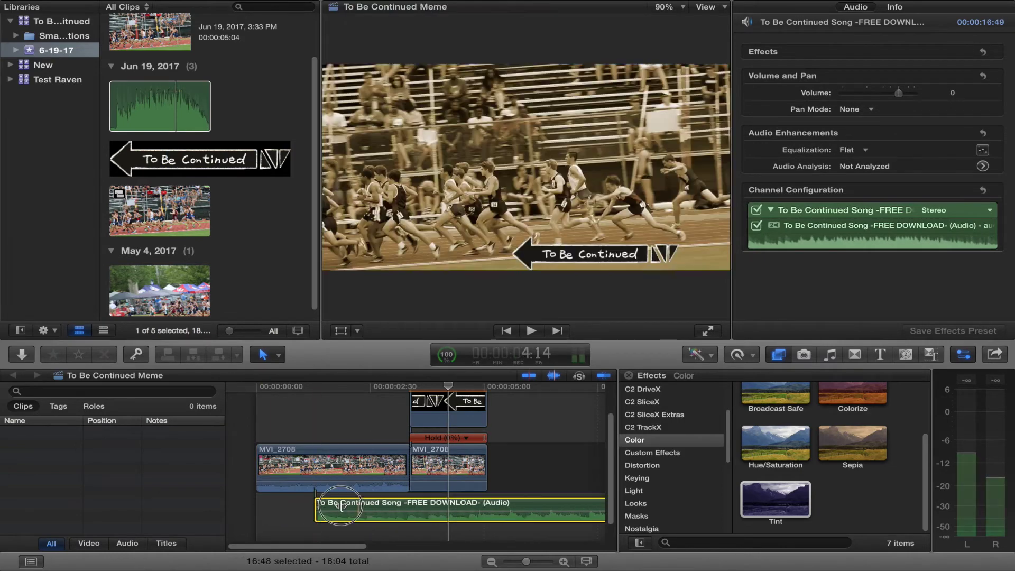
key(space)
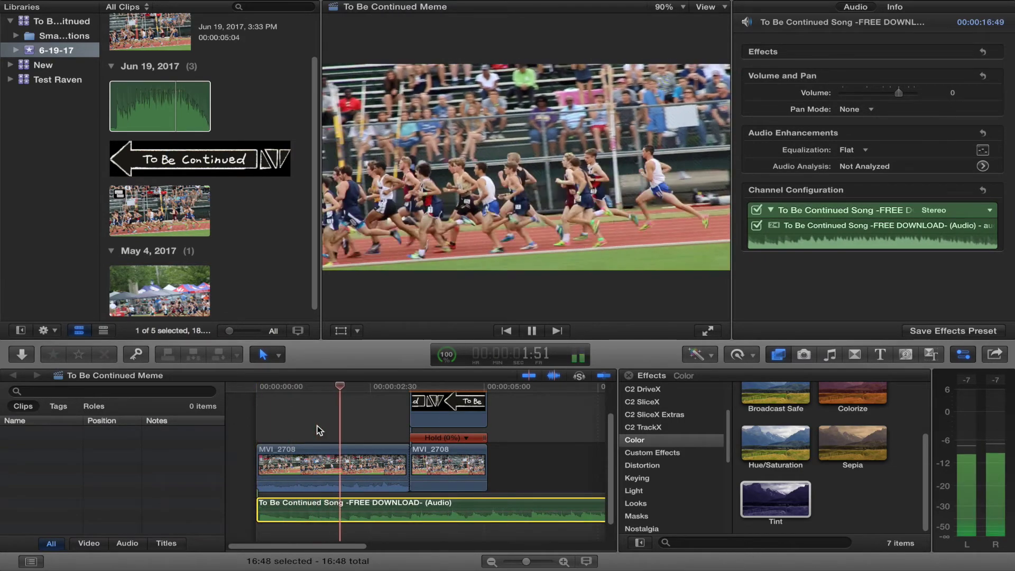
key(space)
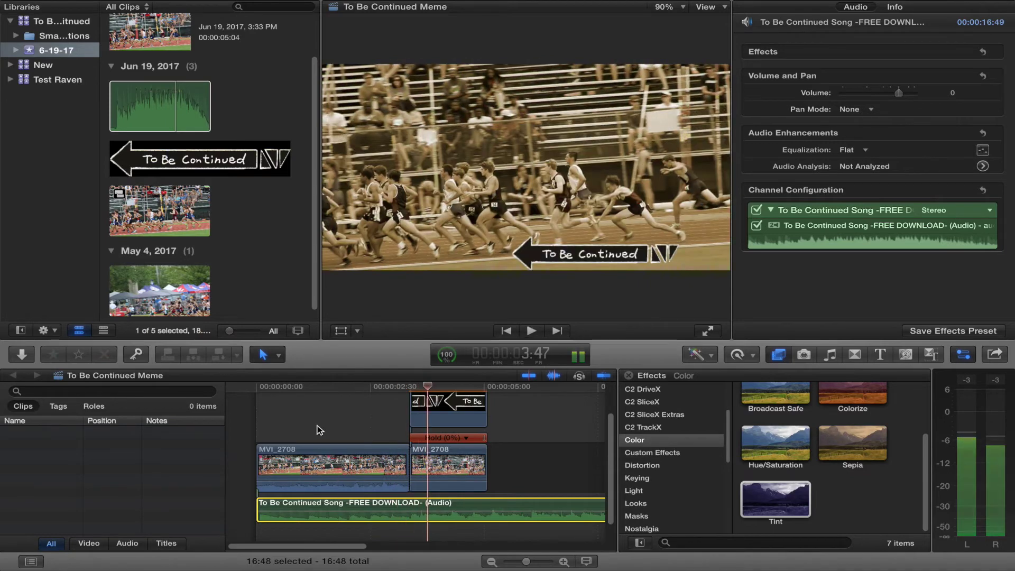
Step: Mark the musical cue in the song with a marker, a short way after the start of the held segment
drag(524, 558, 545, 559)
scroll(369, 518, left, 5)
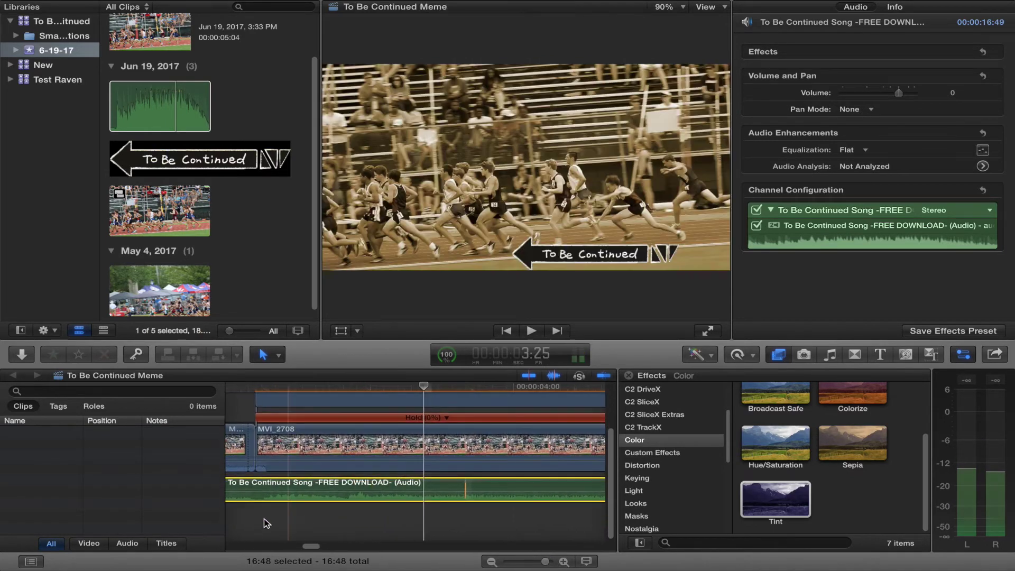
click(348, 525)
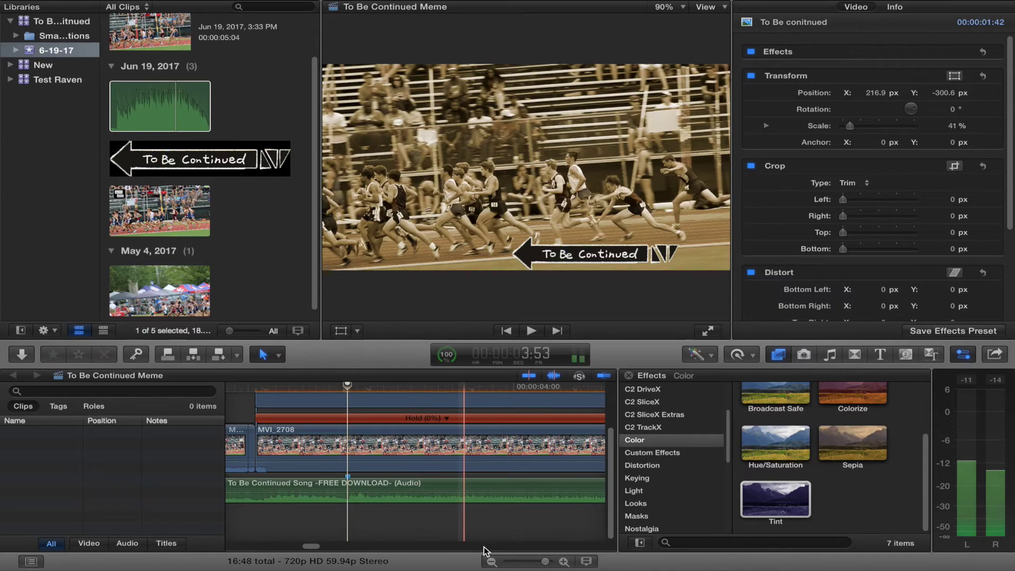
Step: Trim the beginning of the song and slide it so its marker lines up with the start of the held segment
drag(545, 561, 529, 562)
drag(302, 492, 328, 487)
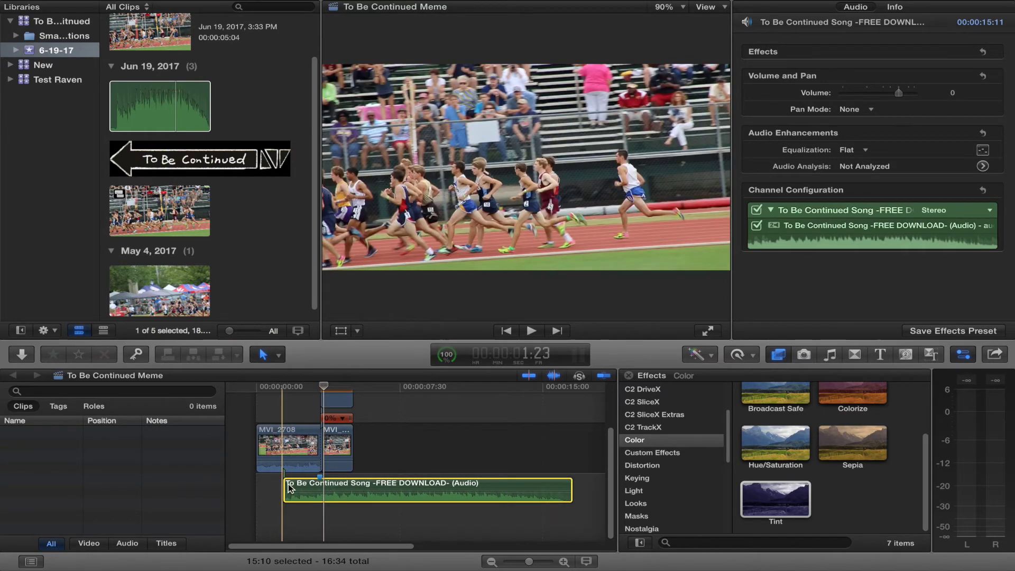
click(321, 514)
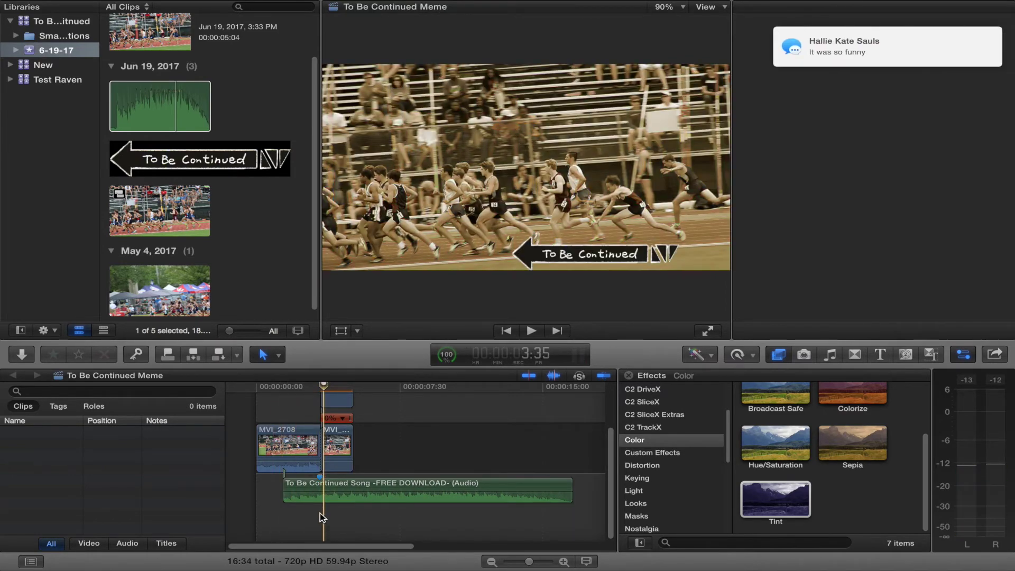
drag(530, 565, 541, 563)
drag(349, 487, 347, 488)
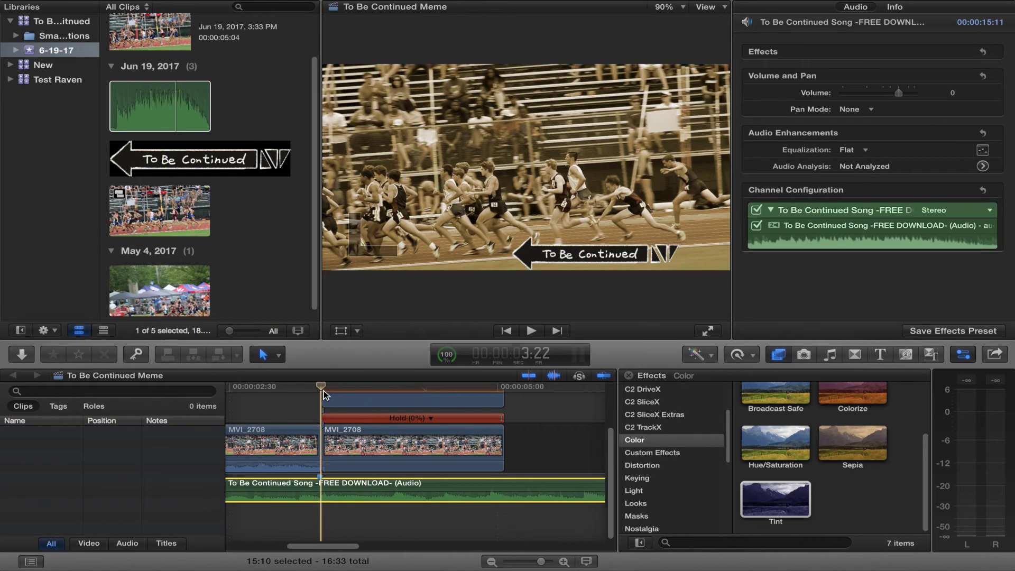
drag(326, 486, 329, 486)
Step: Extend the starts of the song and the first race clip so both begin together at the start of the timeline
drag(541, 564, 536, 564)
drag(283, 549, 265, 550)
drag(312, 485, 251, 490)
key(space)
key(space)
drag(257, 446, 214, 446)
mouse_move(334, 483)
mouse_down()
mouse_move(298, 487)
mouse_move(323, 489)
mouse_up()
drag(258, 449, 322, 450)
Step: Preview the edit from the beginning, lower the first race clip's own audio, and preview the edit again
click(301, 432)
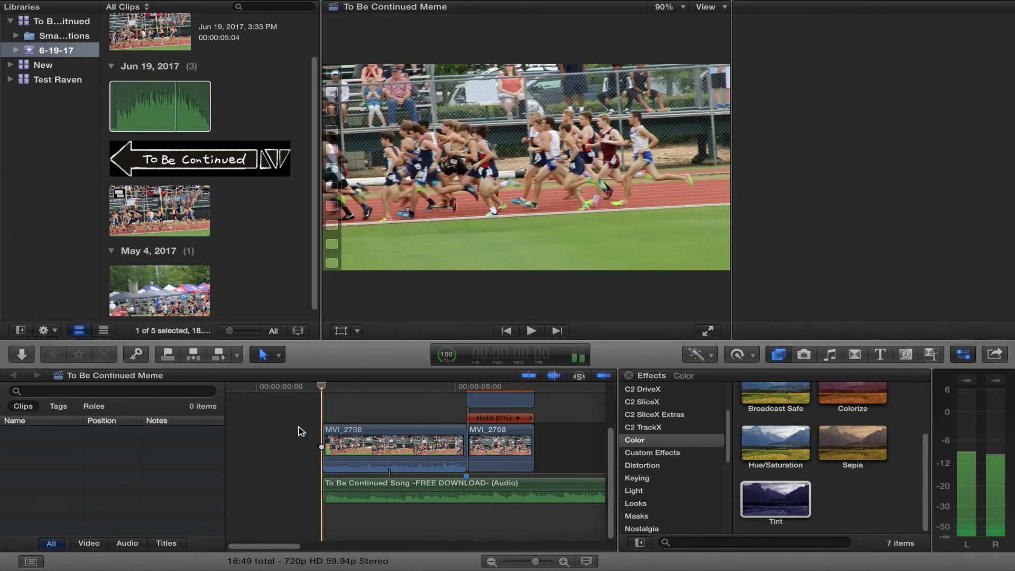
key(space)
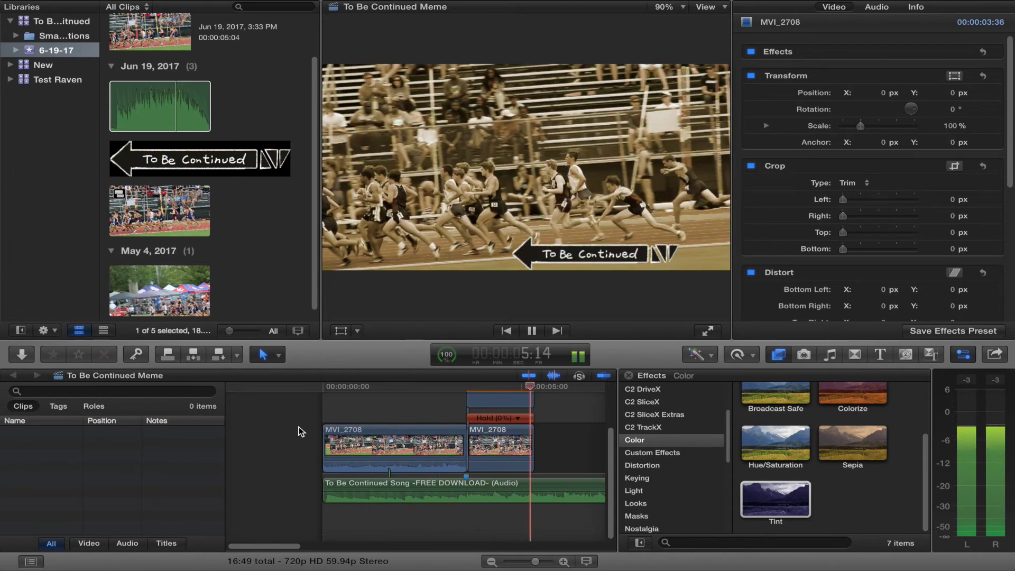
key(space)
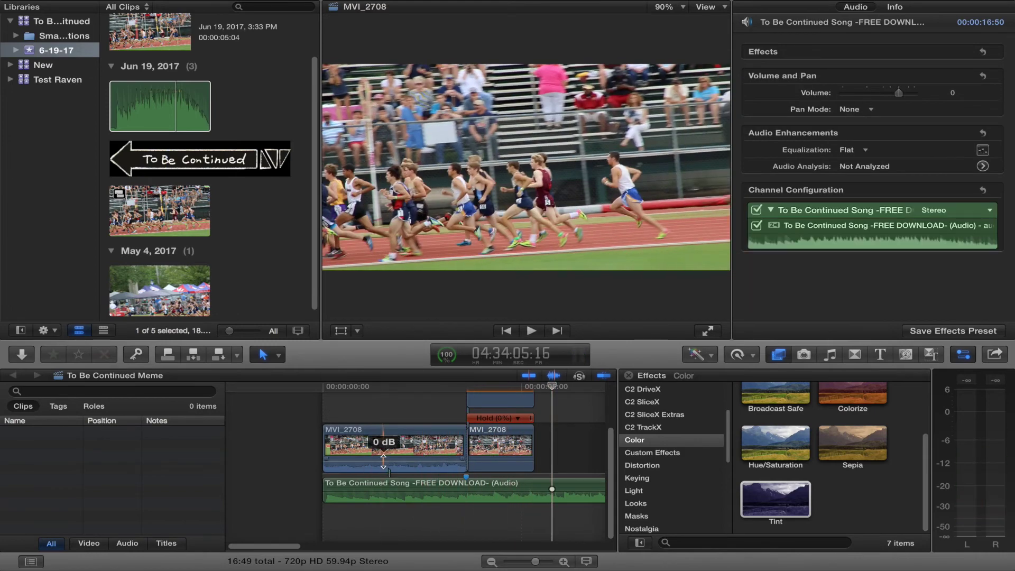
key(space)
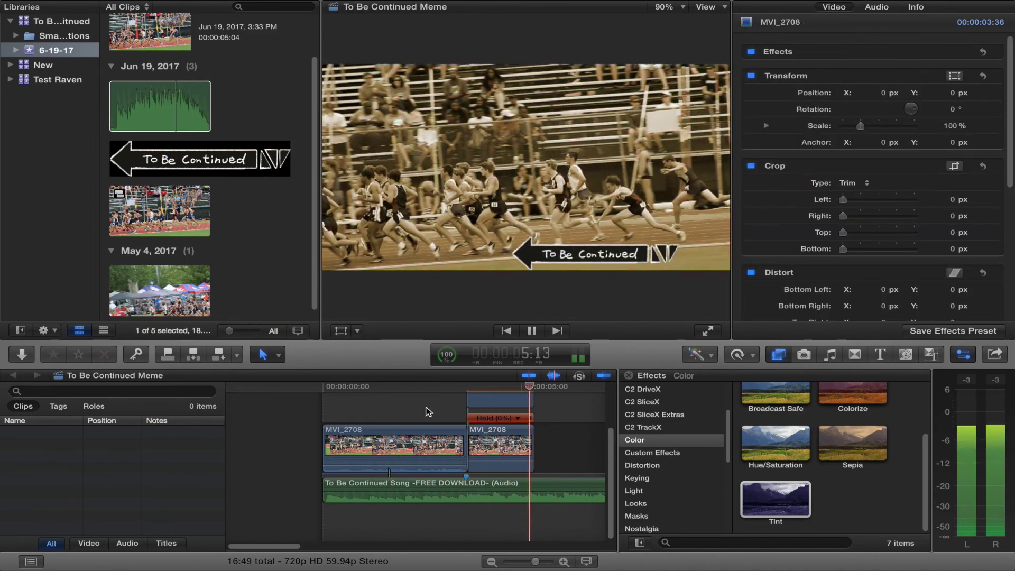
key(space)
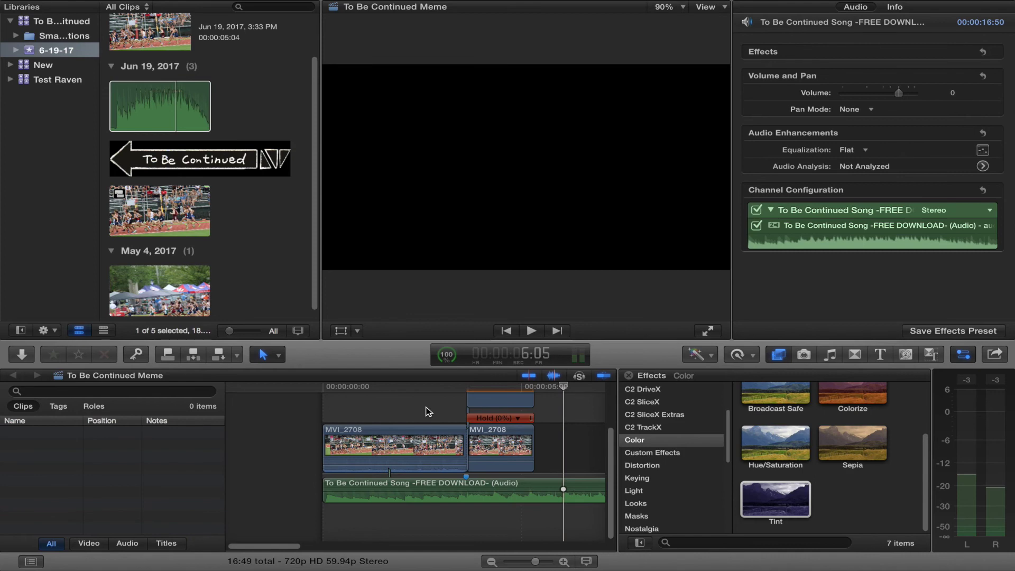